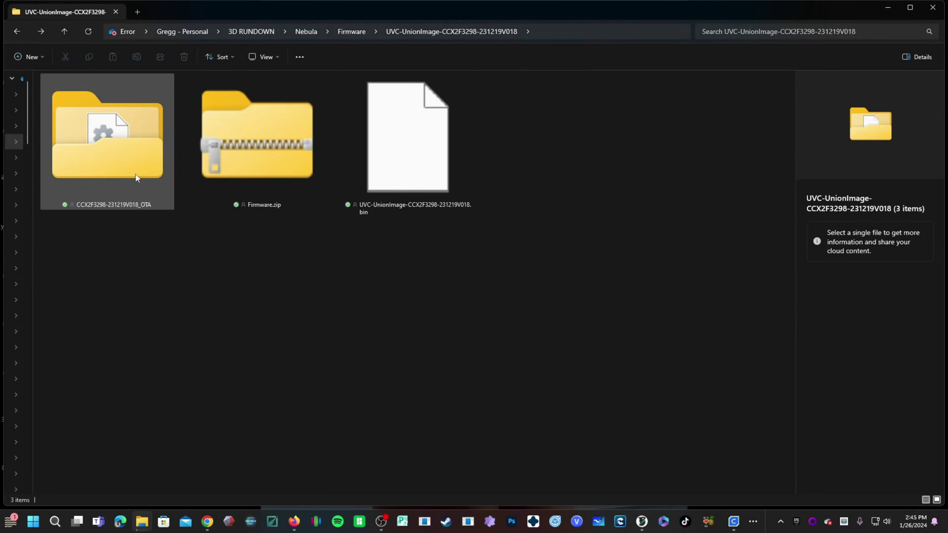
pyautogui.doubleClick(120, 156)
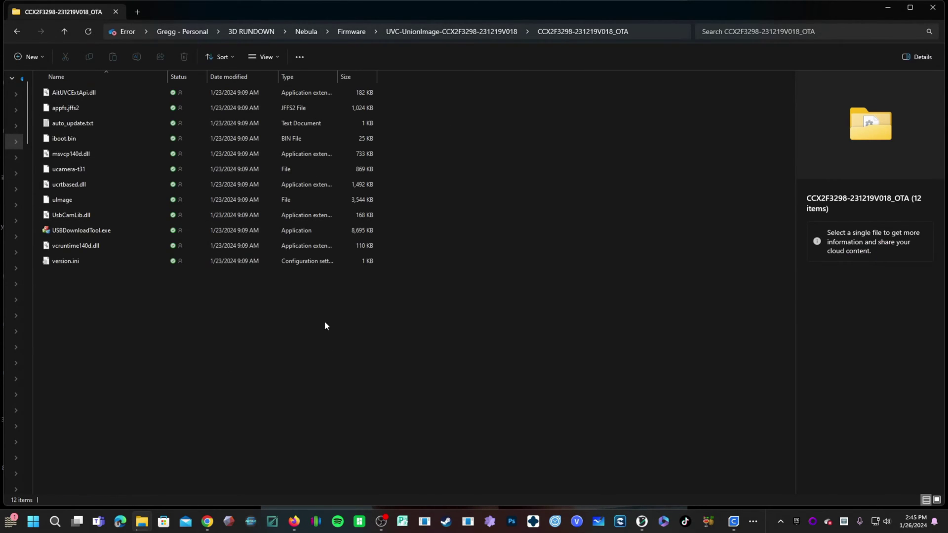
# Run USBDownloadTool.exe from the OTA firmware folder.
pyautogui.click(84, 231)
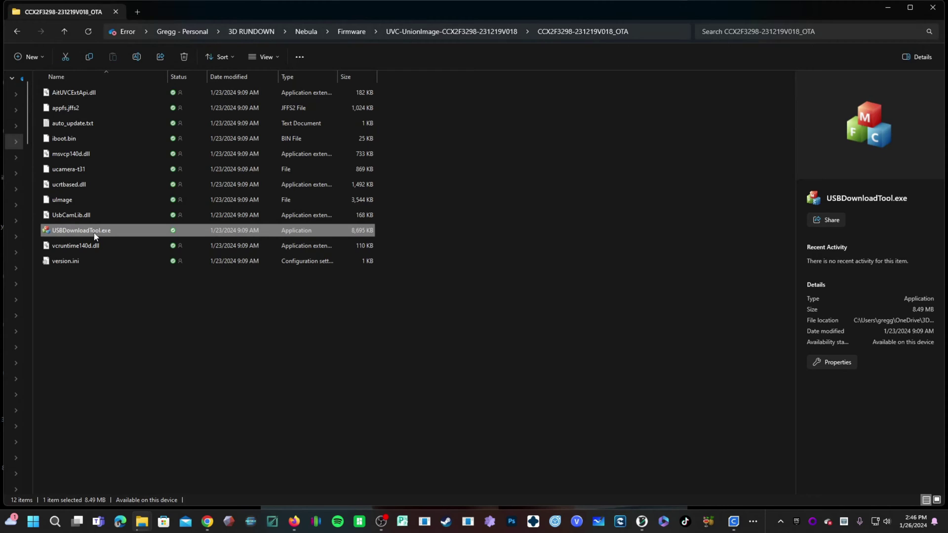
pyautogui.doubleClick(96, 236)
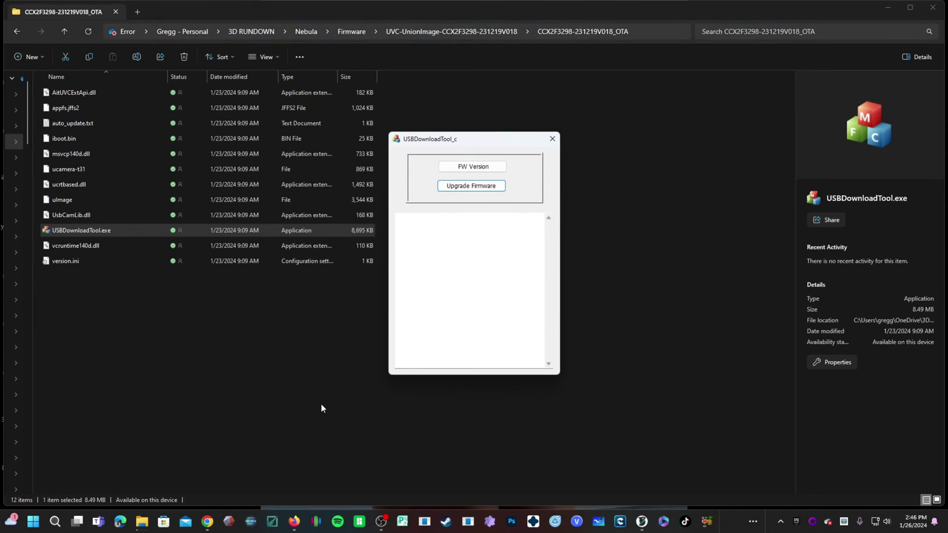
# Flash the camera firmware until the log reads 'Upgrade done, reboot now.'.
pyautogui.click(465, 186)
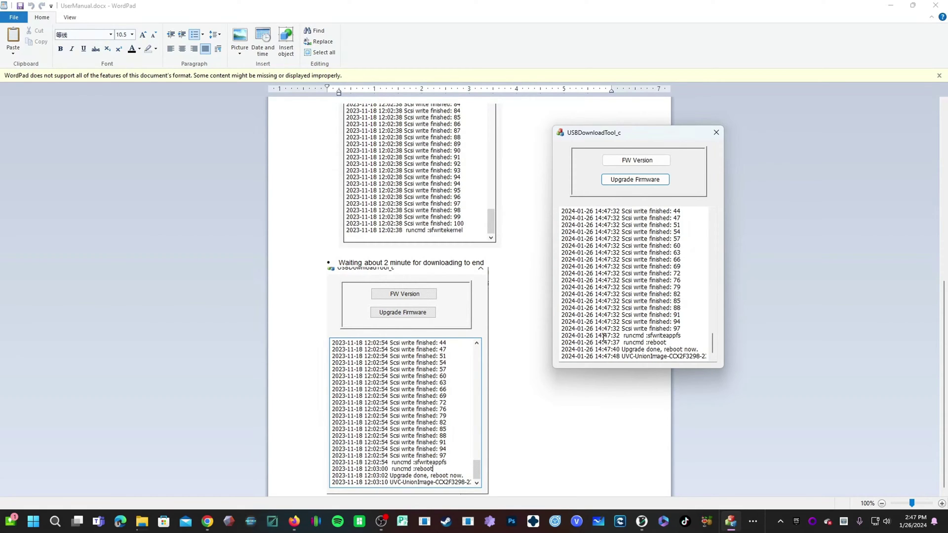
# Highlight 'Upgrade done' in the log and compare it with the manual's example log.
pyautogui.moveTo(620, 349); pyautogui.dragTo(662, 349)
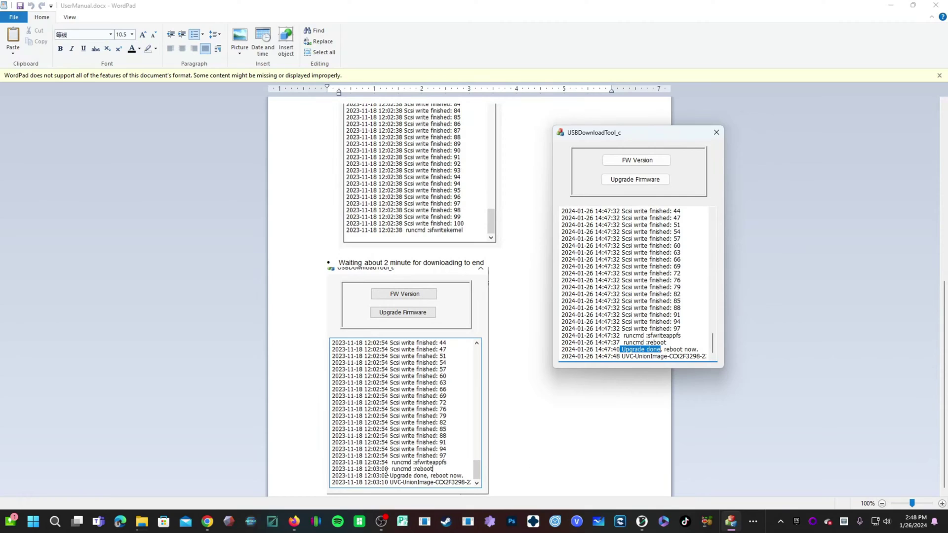
pyautogui.click(395, 468)
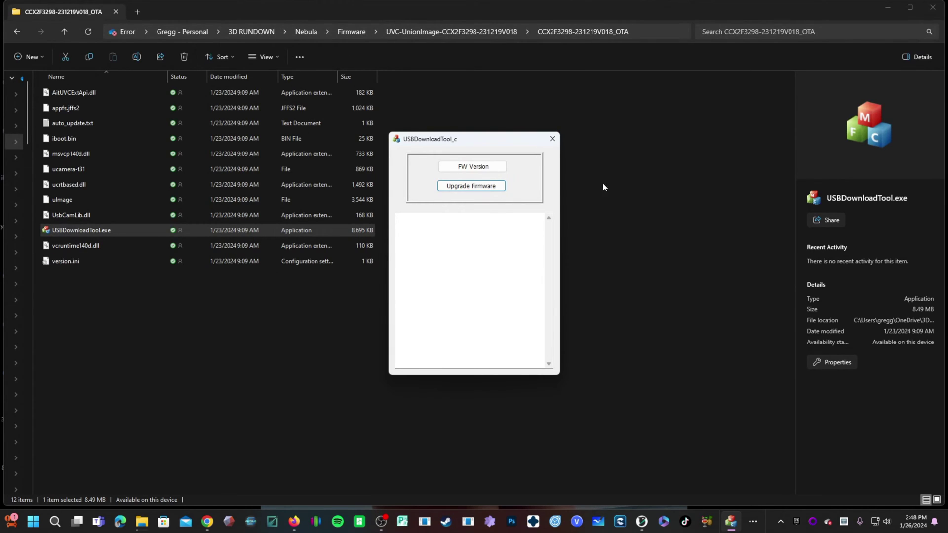
pyautogui.click(477, 170)
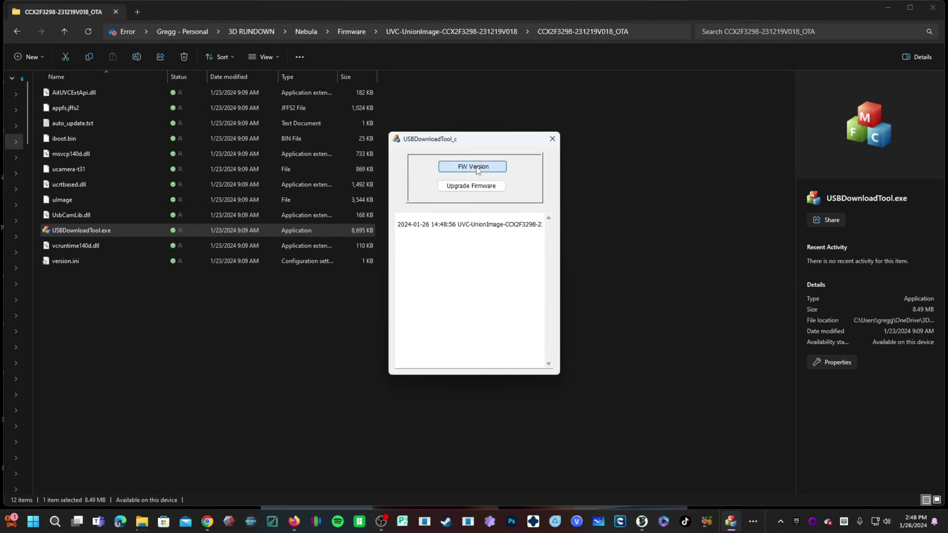
pyautogui.click(471, 288)
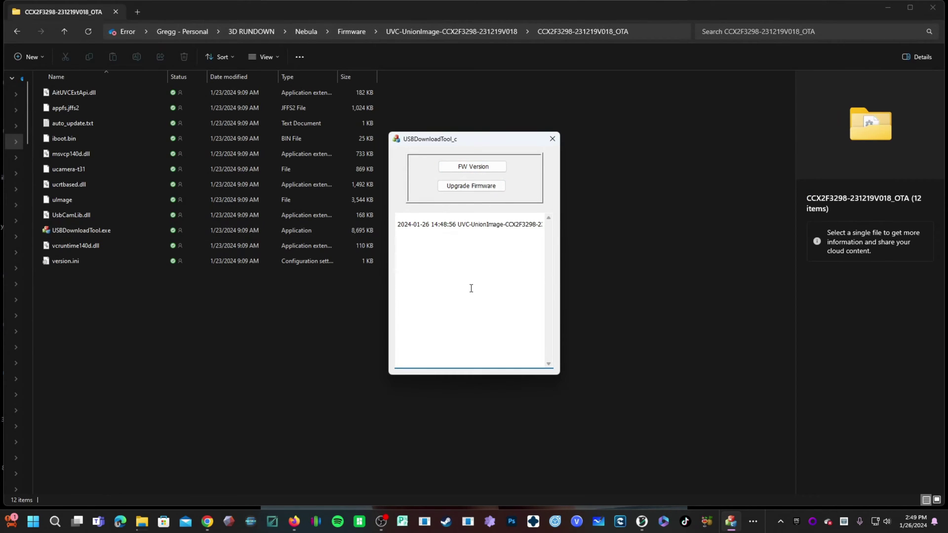
pyautogui.moveTo(470, 225)
pyautogui.mouseDown()
pyautogui.moveTo(547, 227)
pyautogui.moveTo(521, 231)
pyautogui.mouseUp()
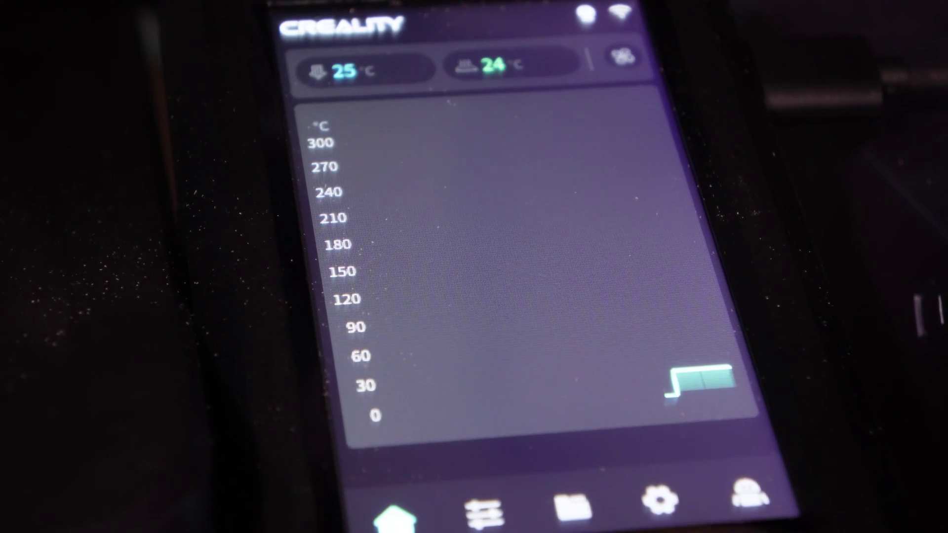
# Go to the Nebula Pad's Camera settings page under the Camera category.
pyautogui.click(658, 500)
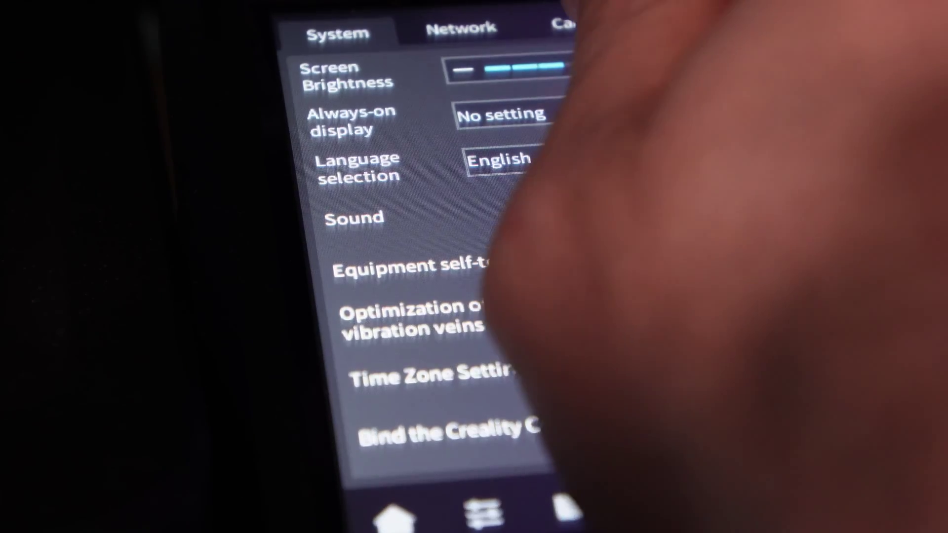
pyautogui.click(582, 22)
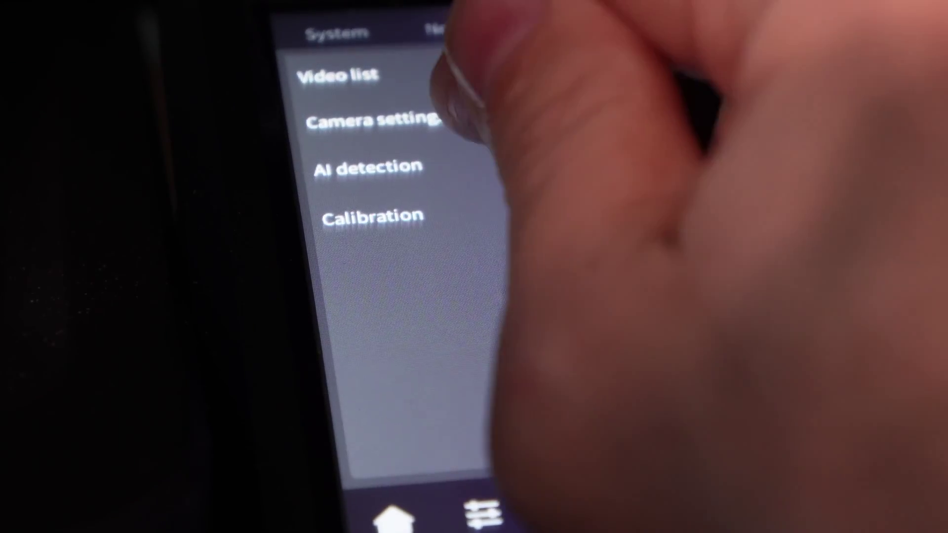
pyautogui.click(459, 118)
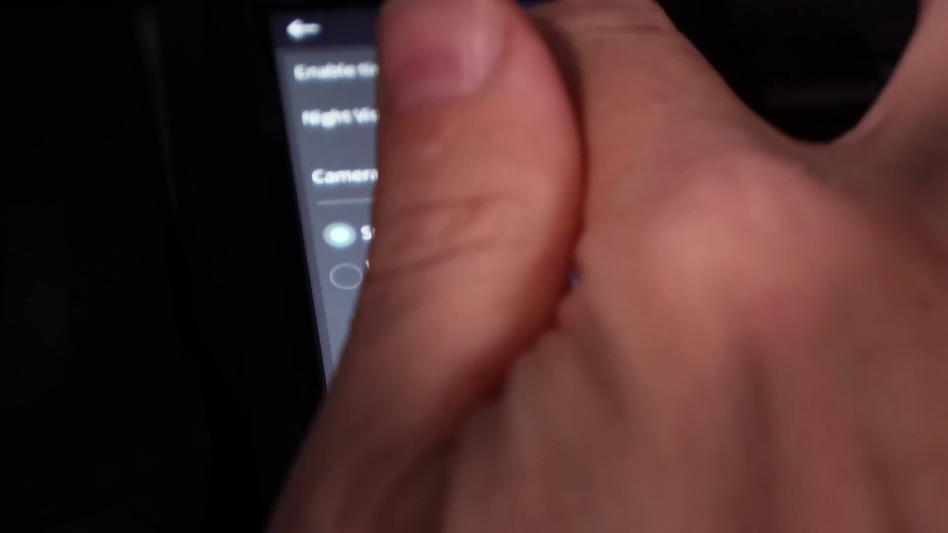
# Cycle Night Vision Feature through Off and On, ending on Automatic.
pyautogui.click(562, 105)
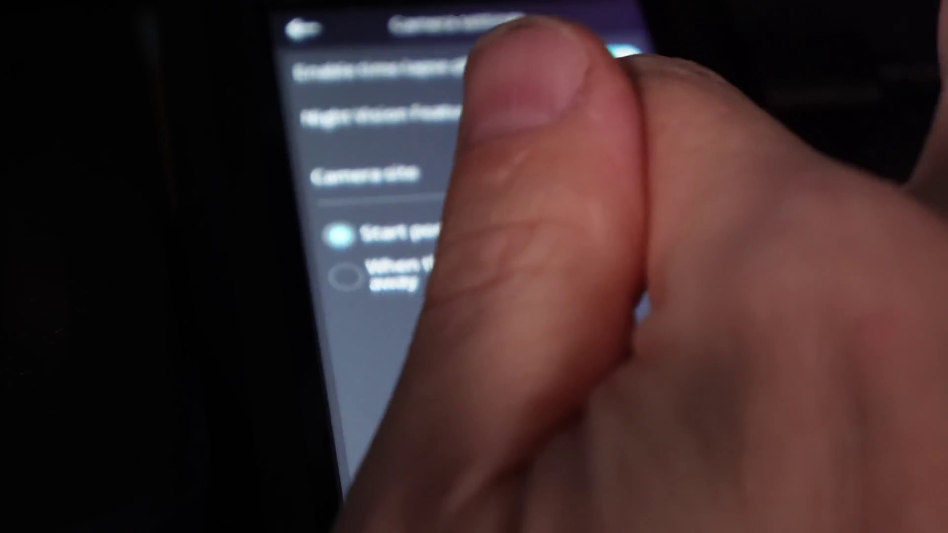
pyautogui.click(524, 194)
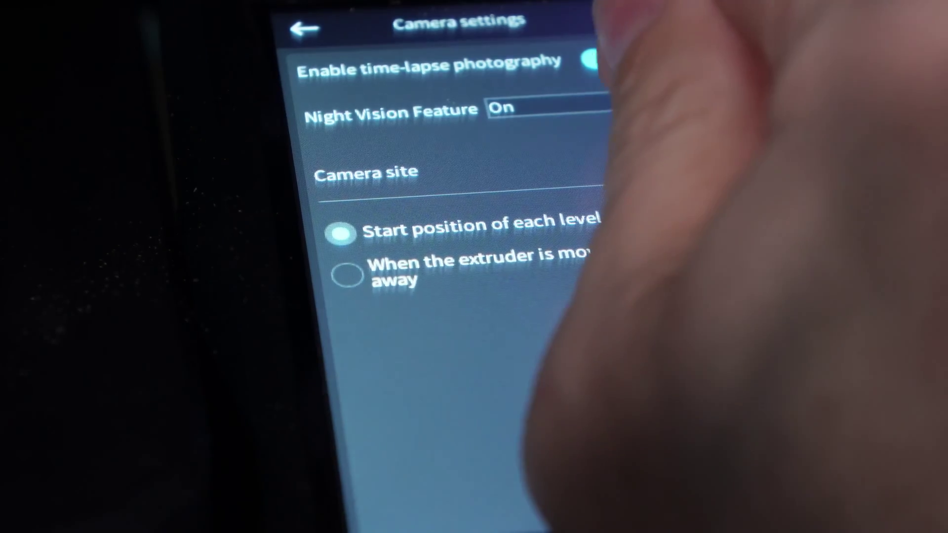
pyautogui.click(582, 104)
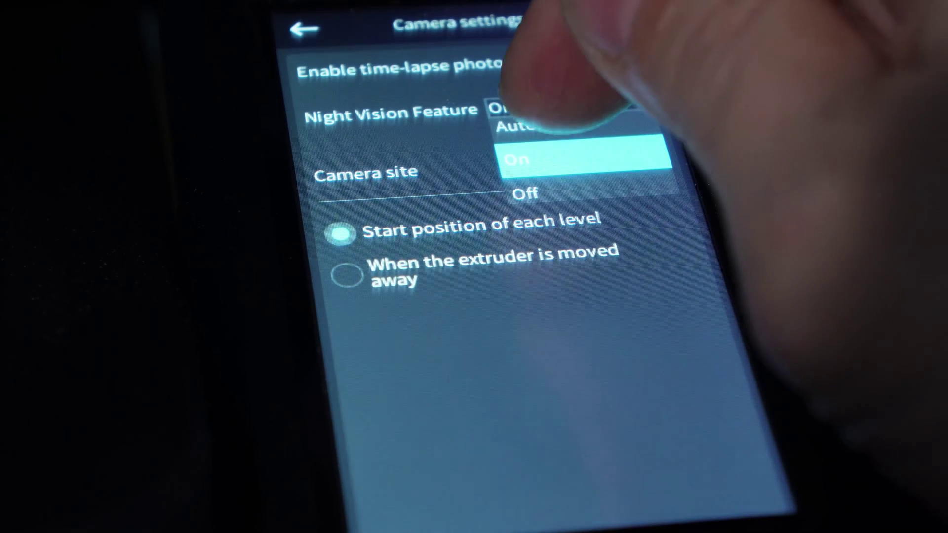
pyautogui.click(539, 123)
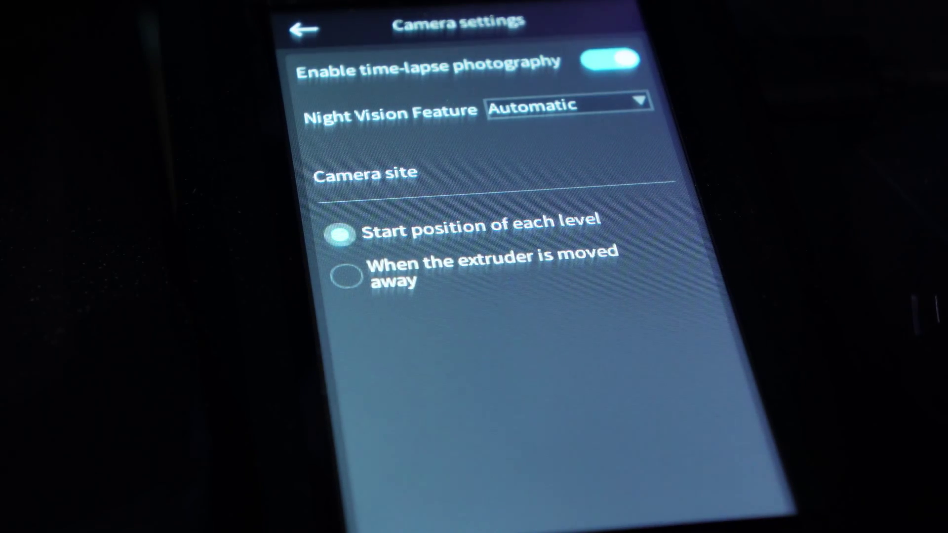